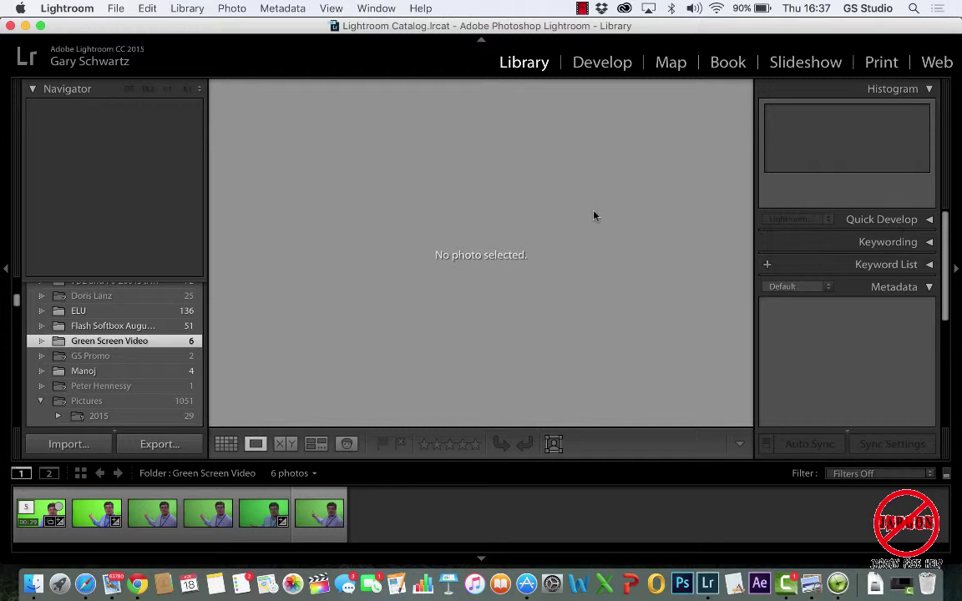
Import the three MOV clips from the White Balance Video folder with Add selected
click(69, 445)
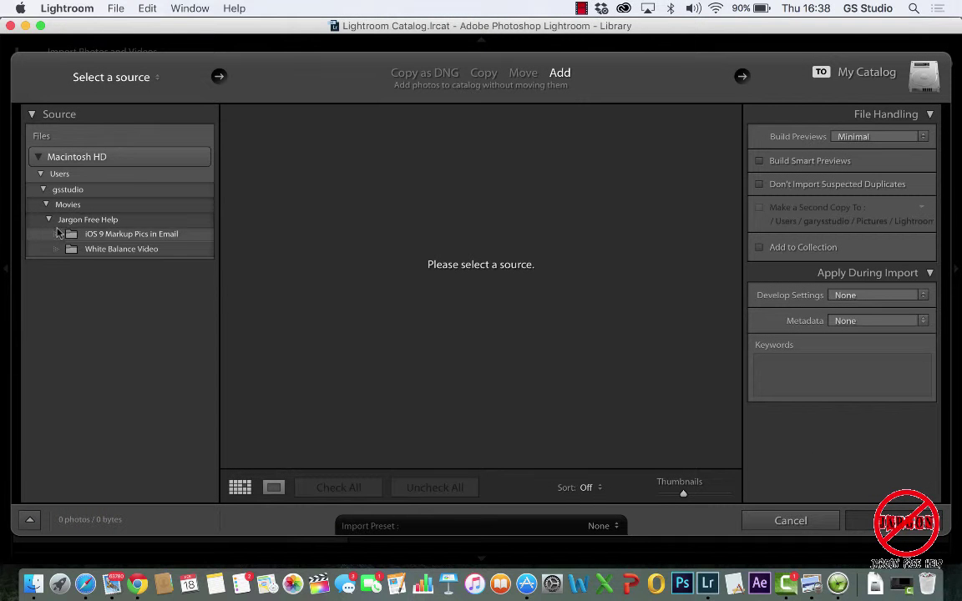
click(87, 249)
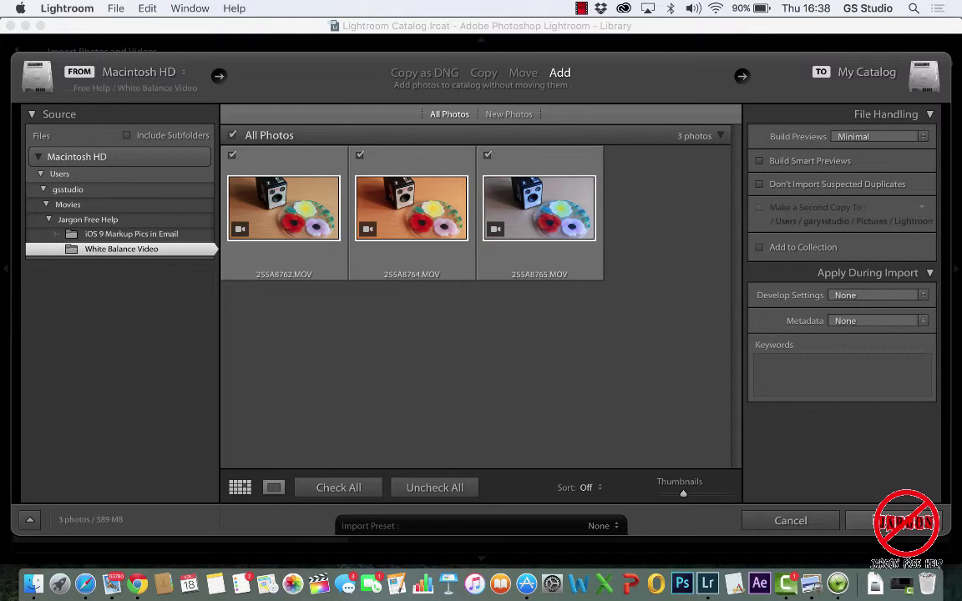
key(Return)
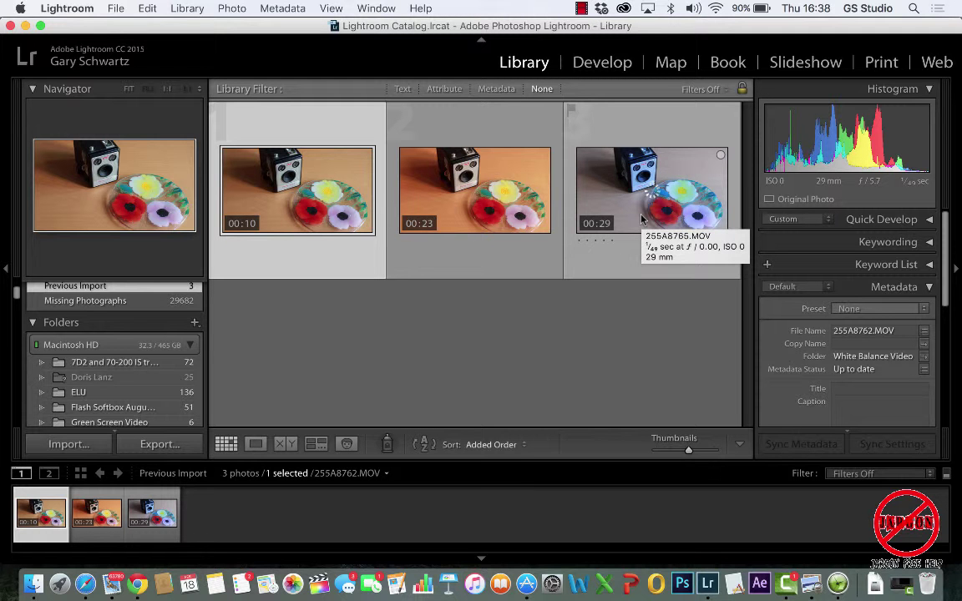
Select 255A8765.MOV, see Develop reject the video, then view it alone in Library at 00:03
click(152, 513)
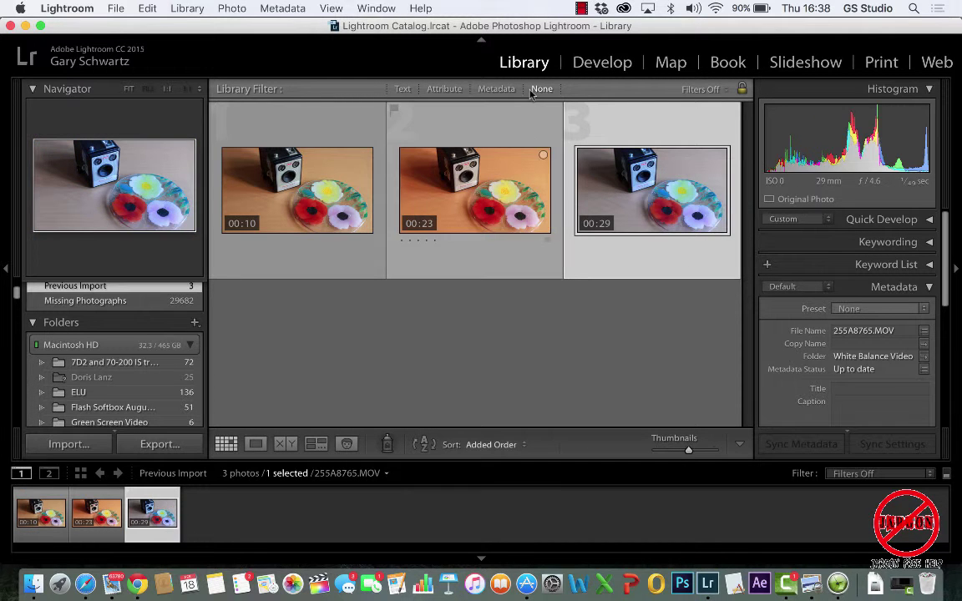
click(605, 67)
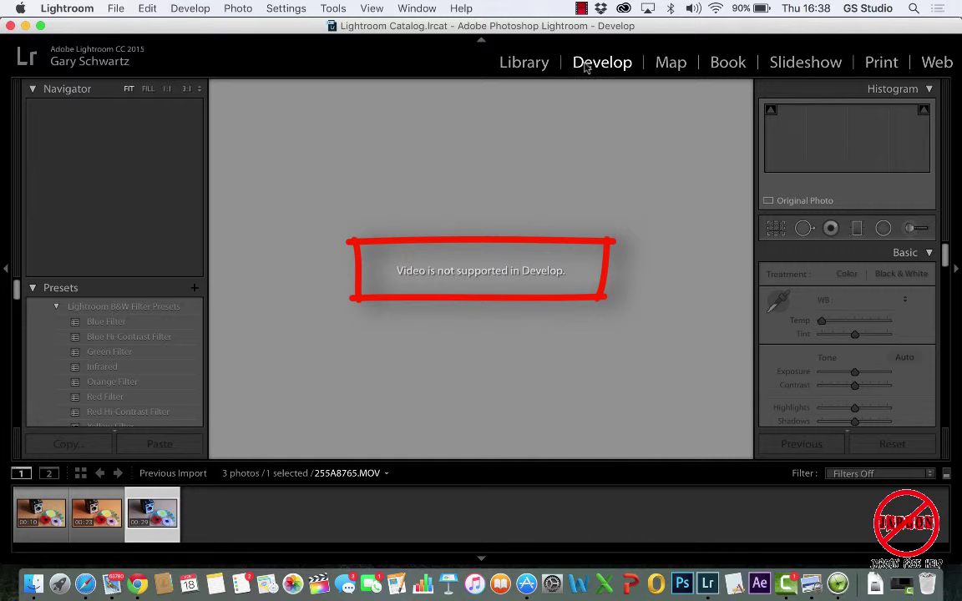
click(526, 70)
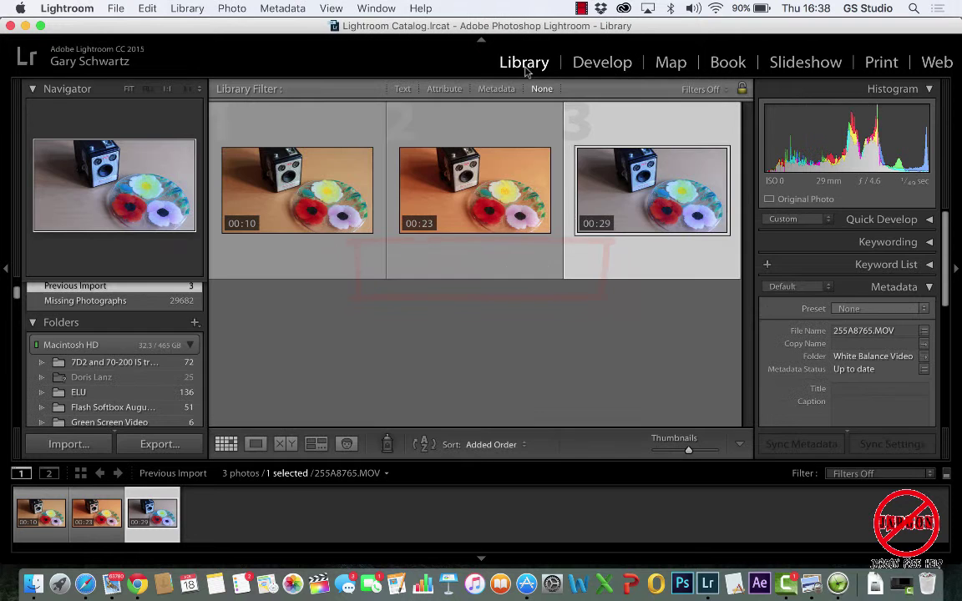
double_click(620, 228)
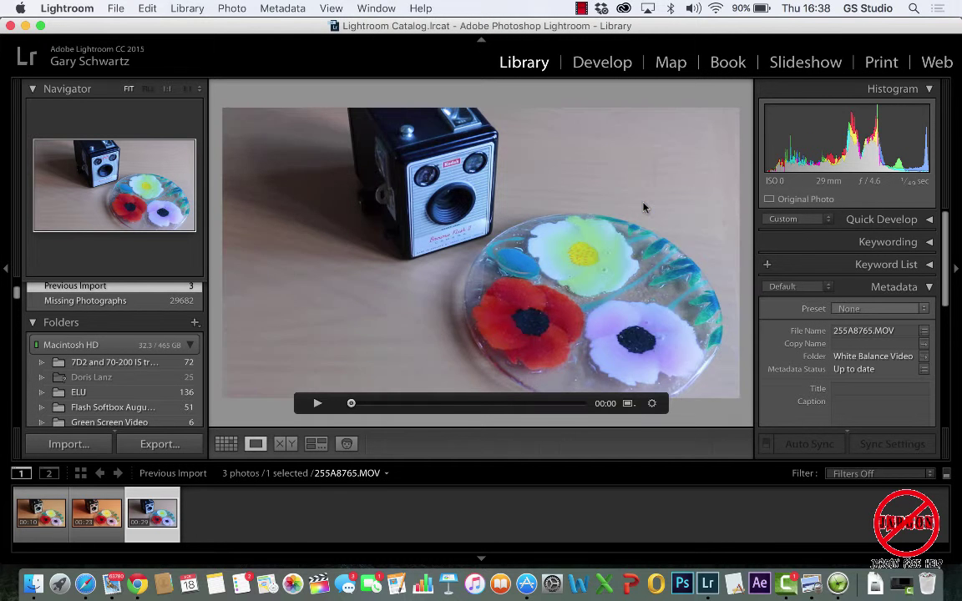
drag(351, 403, 378, 405)
Capture the 00:03 frame of 255A8765.MOV as a still stacked with the clip
click(629, 405)
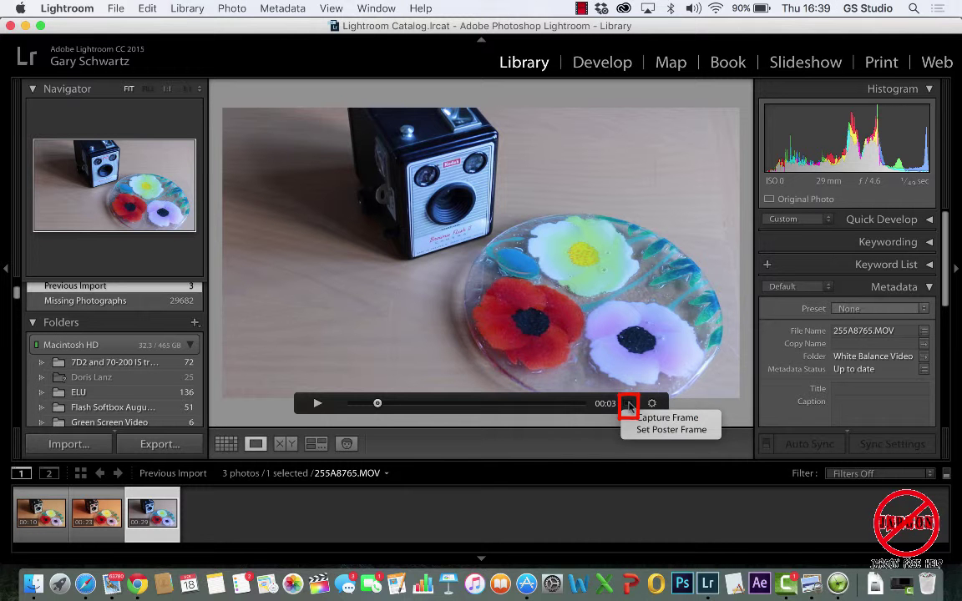
click(640, 418)
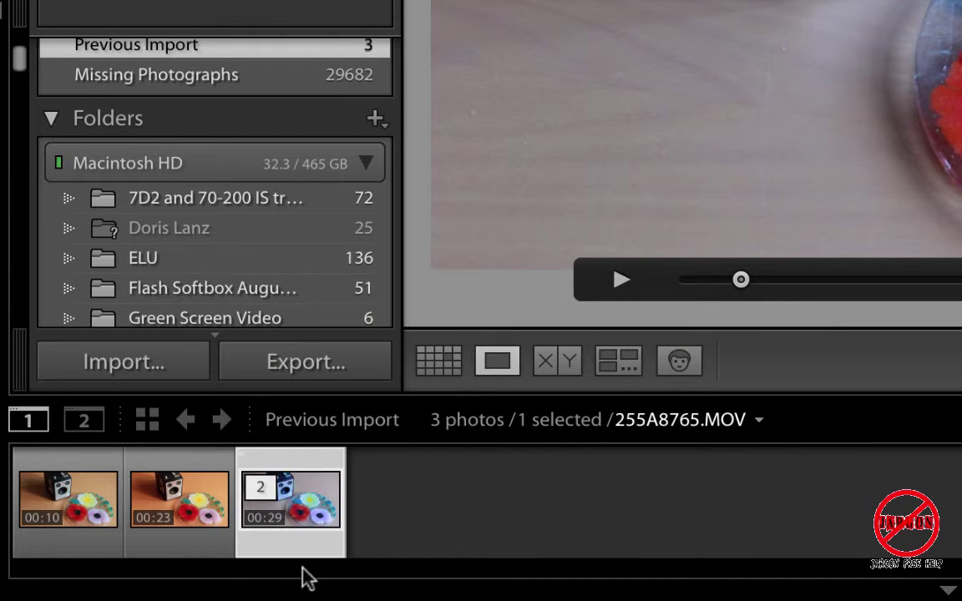
Unstack the captured still from the 255A8765.MOV clip
right_click(305, 513)
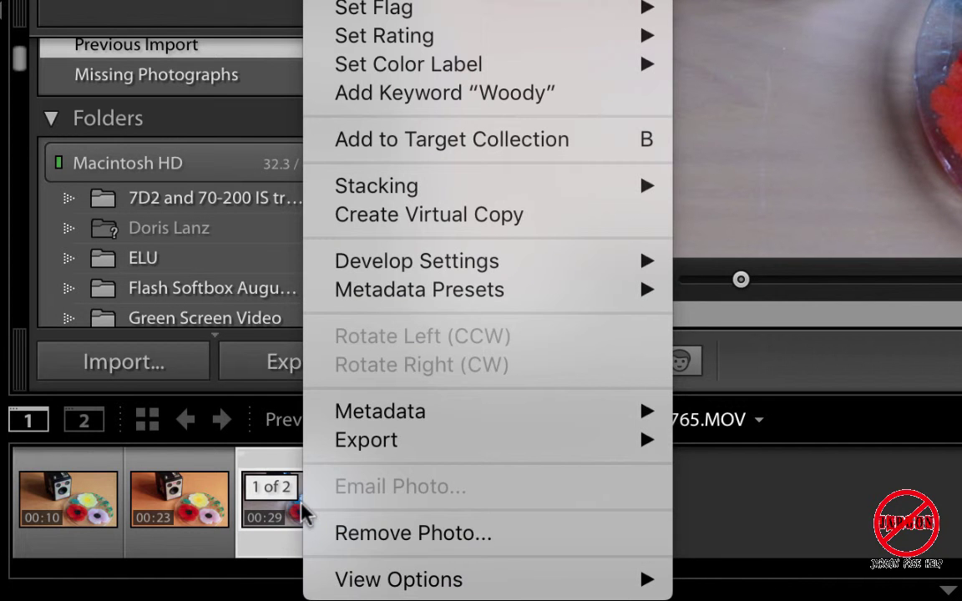
mouse_move(421, 68)
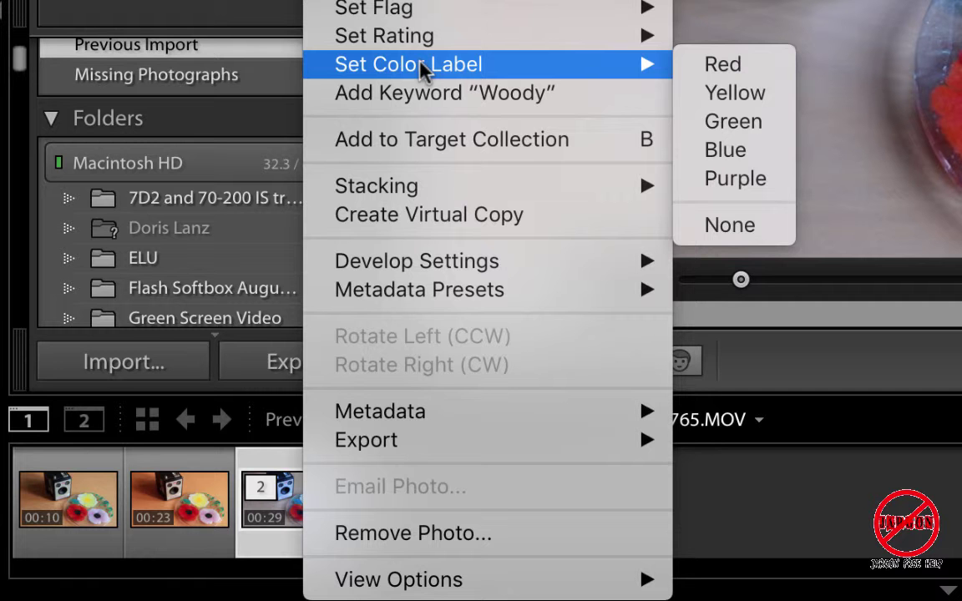
mouse_move(428, 193)
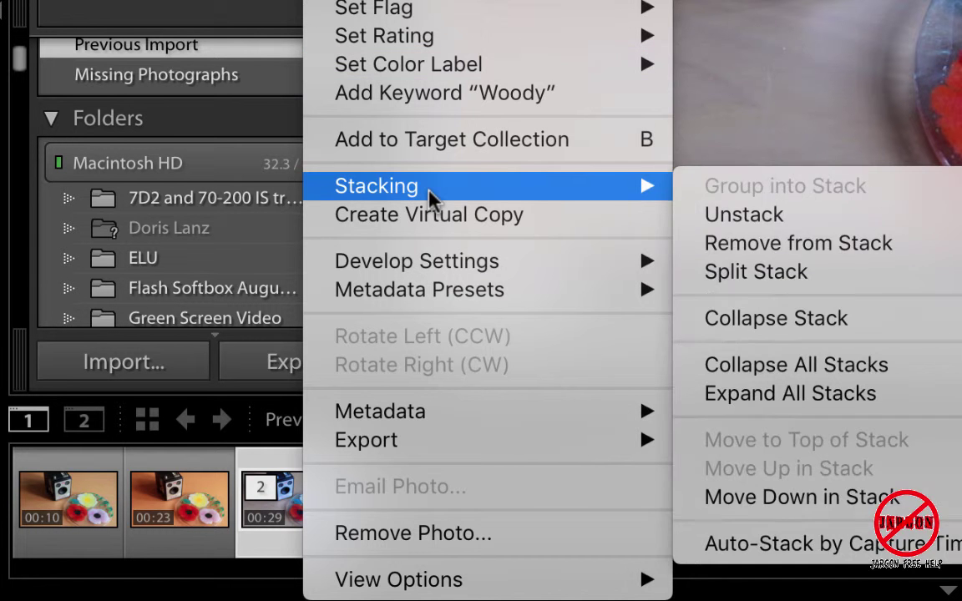
click(717, 214)
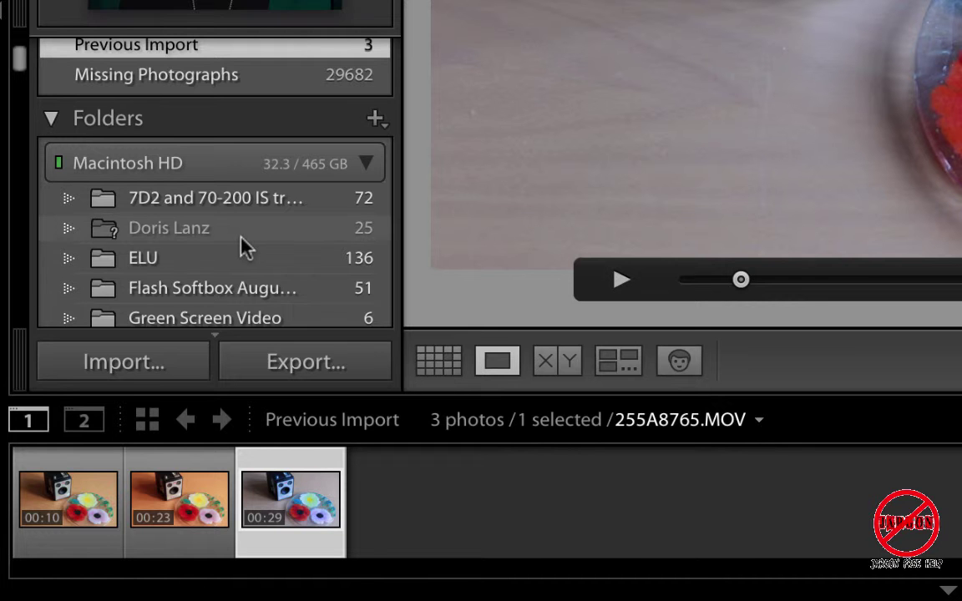
Collapse the Pictures folder and show the White Balance Video folder's four items
scroll(241, 239, down, 12)
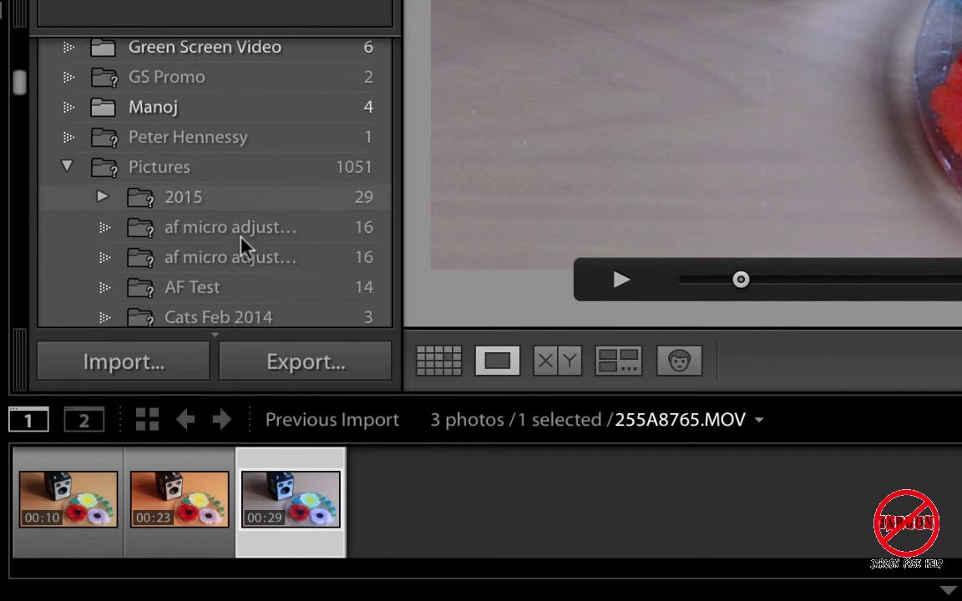
scroll(242, 242, down, 15)
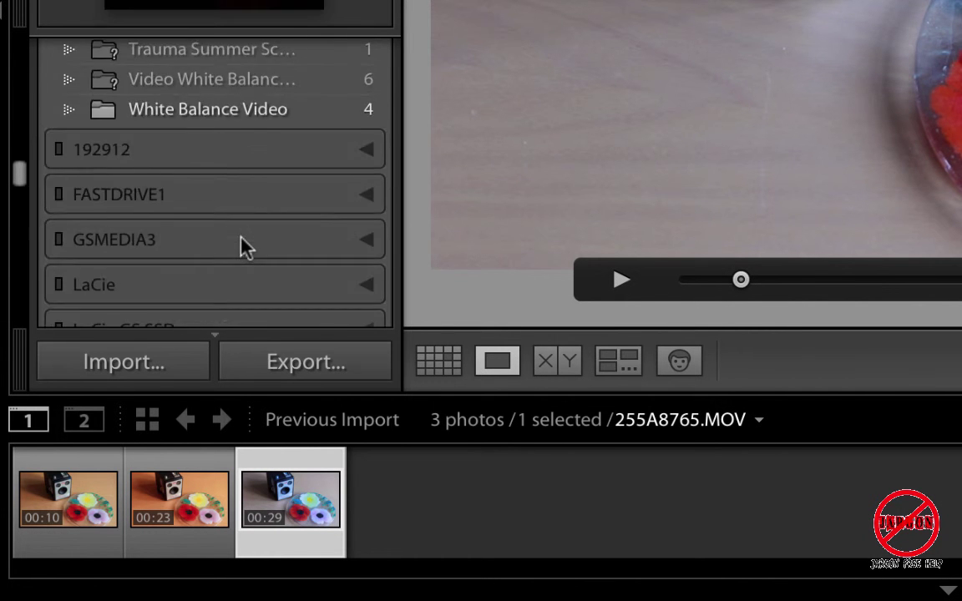
scroll(242, 247, up, 15)
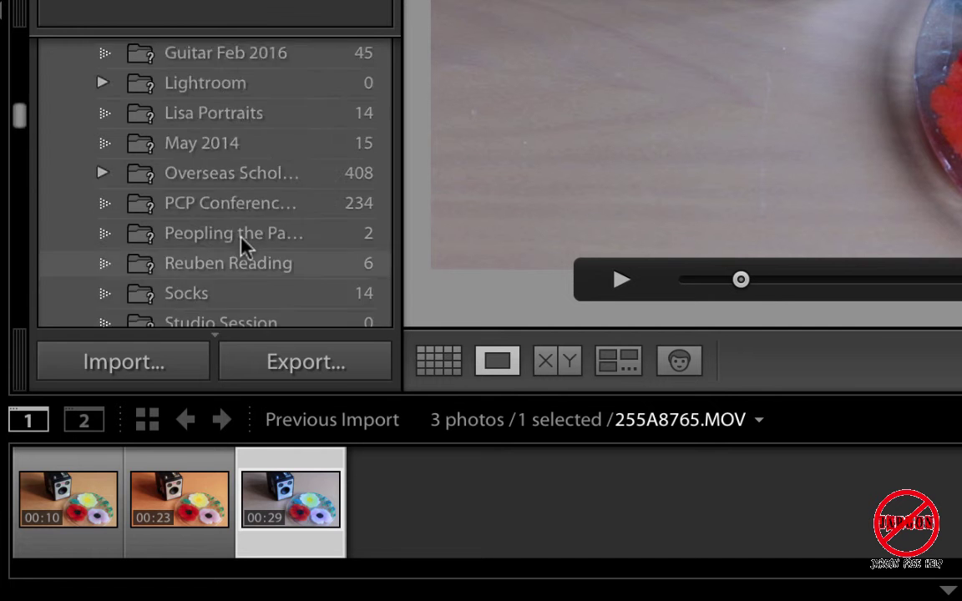
scroll(240, 239, up, 3)
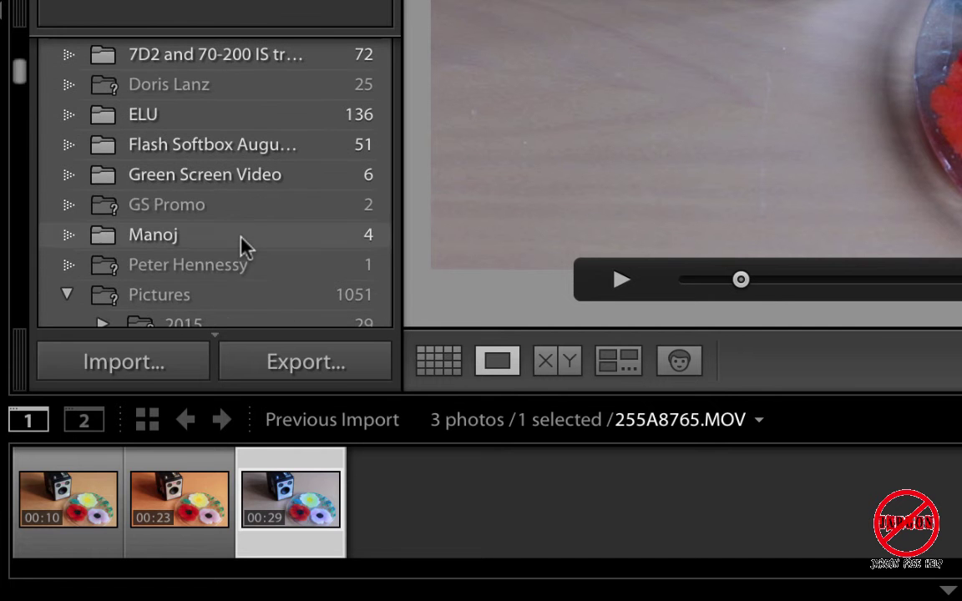
click(68, 294)
scroll(157, 189, down, 5)
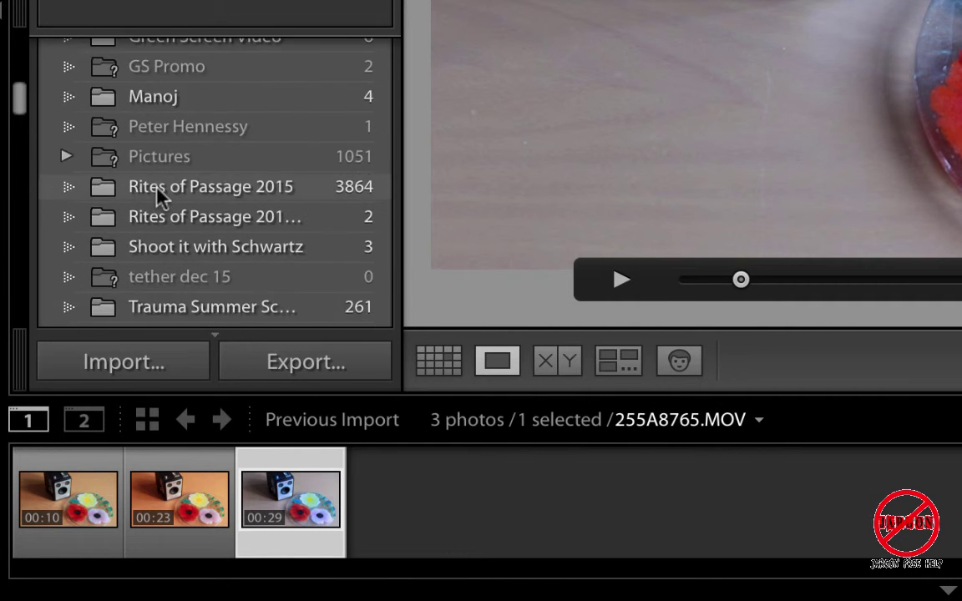
scroll(157, 192, down, 1)
click(156, 217)
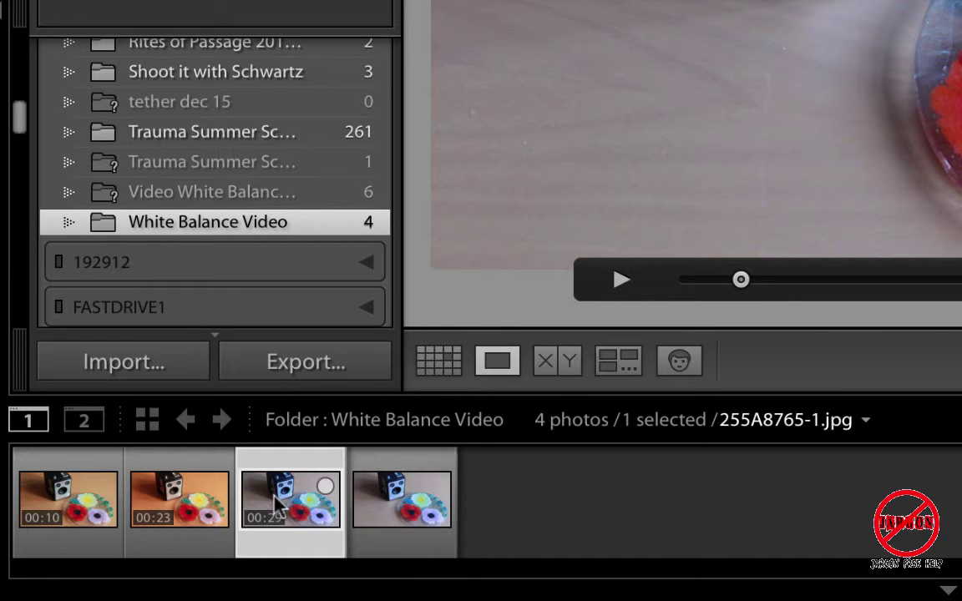
Open still 255A8765-1.jpg in Develop and add 255A8765.MOV to the selection
click(393, 499)
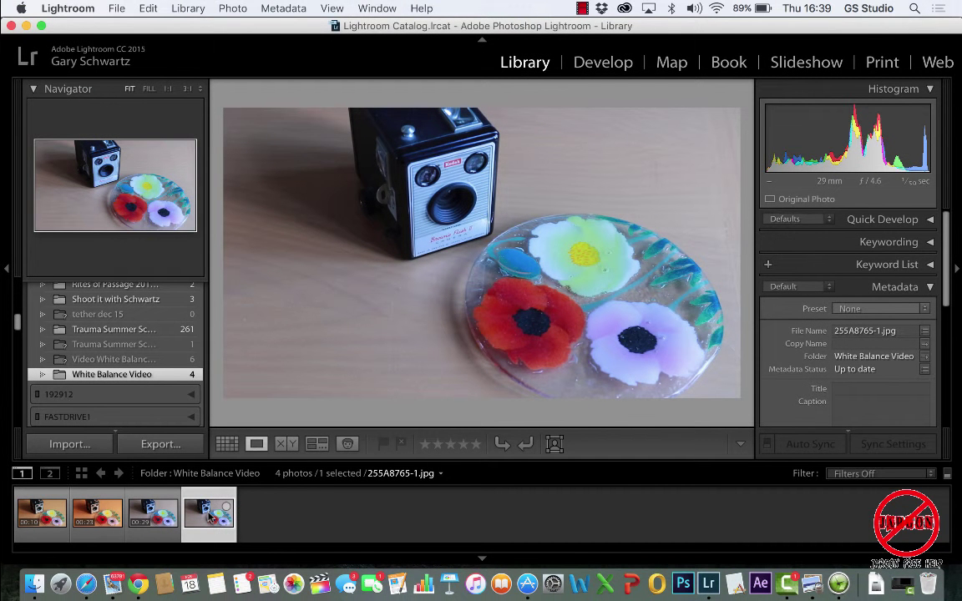
click(620, 67)
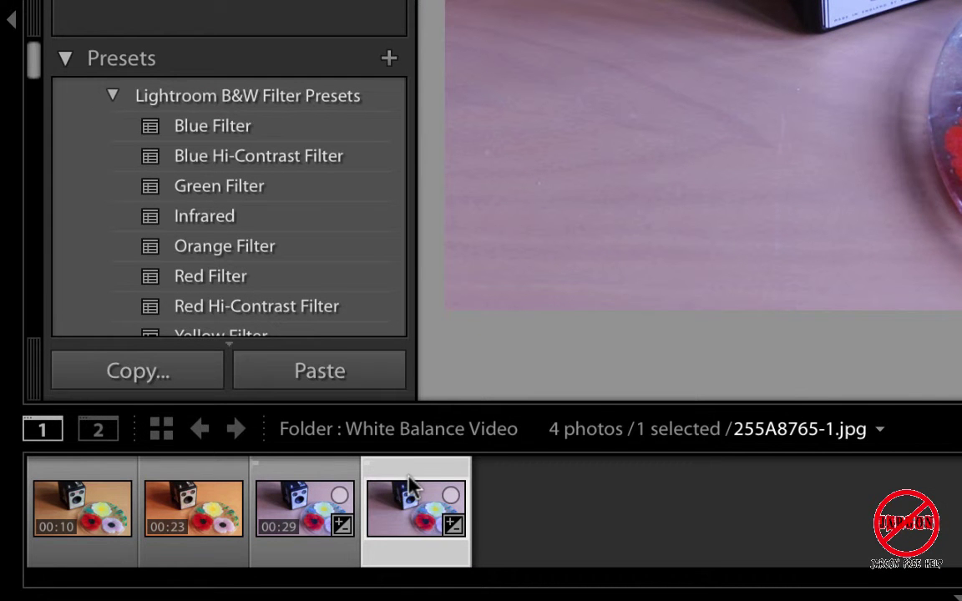
ctrl+click(294, 499)
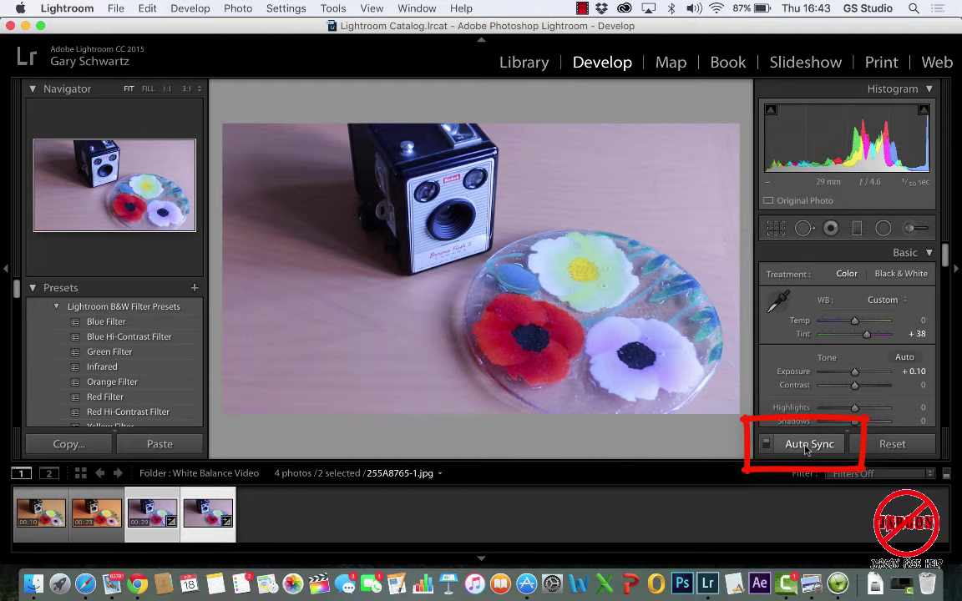
Switch the Sync button to Auto Sync so edits apply to both selected items
click(767, 444)
click(766, 444)
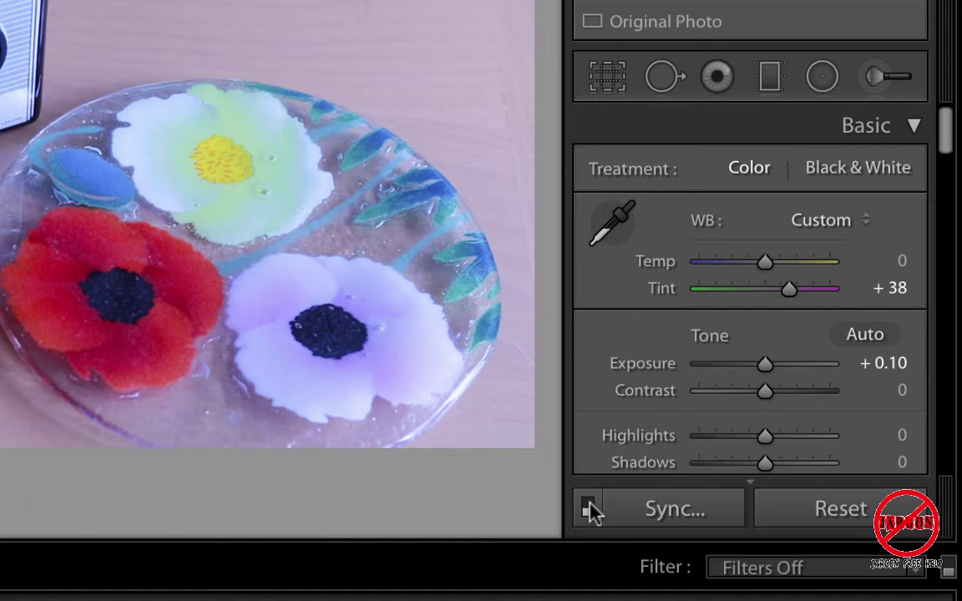
click(588, 508)
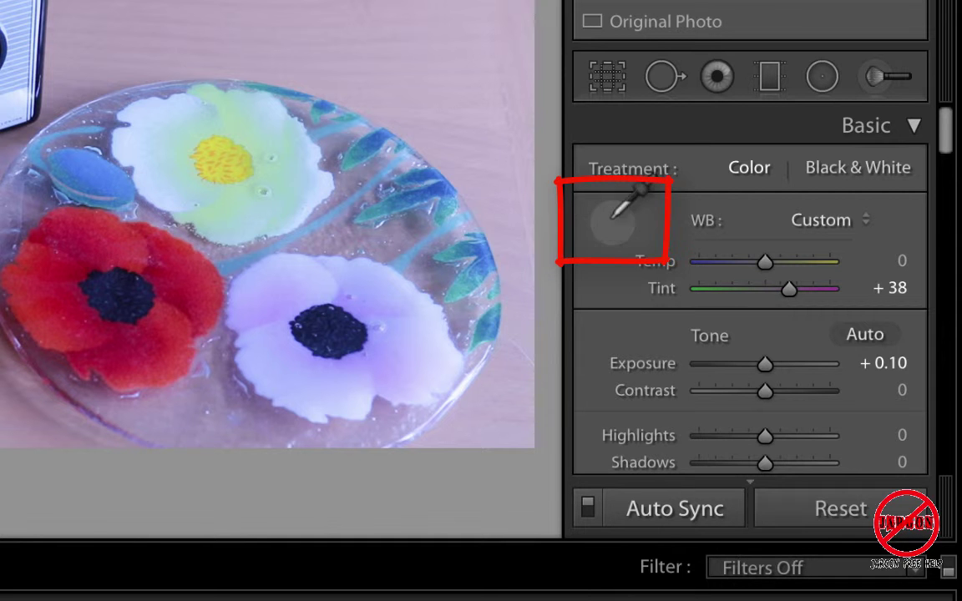
Sample a neutral area with the white balance eyedropper and cool the temperature slightly
click(613, 224)
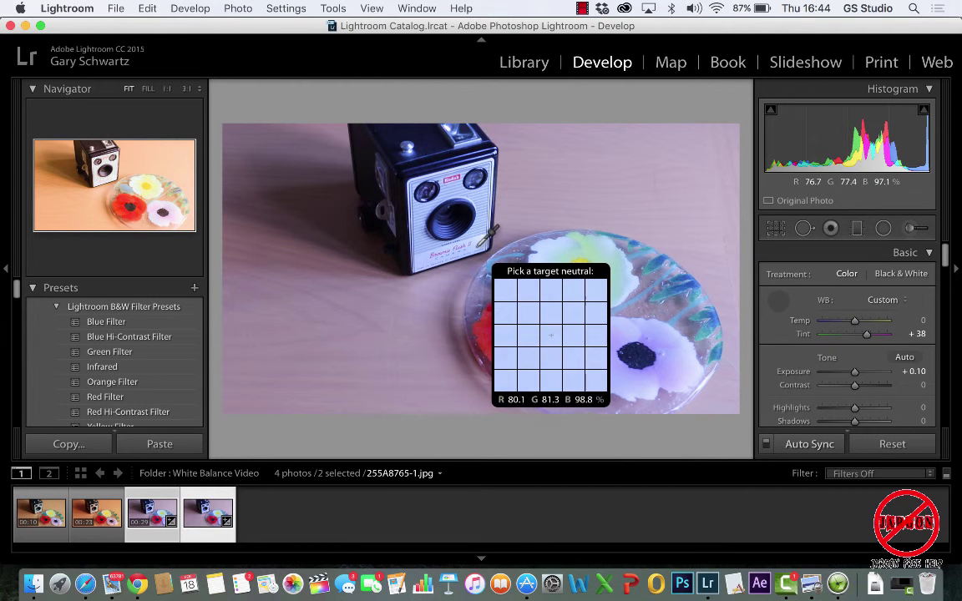
click(485, 239)
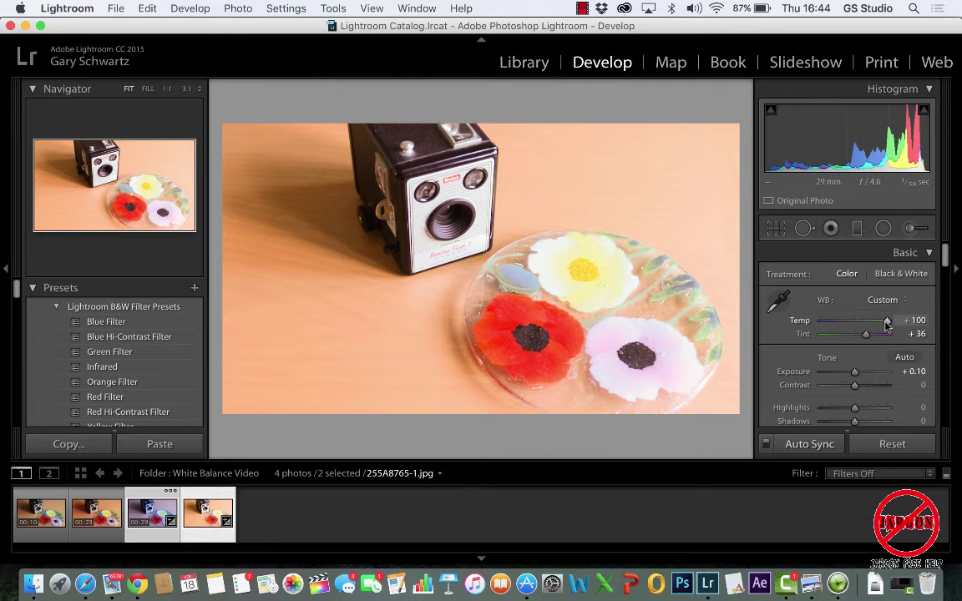
drag(887, 325, 872, 326)
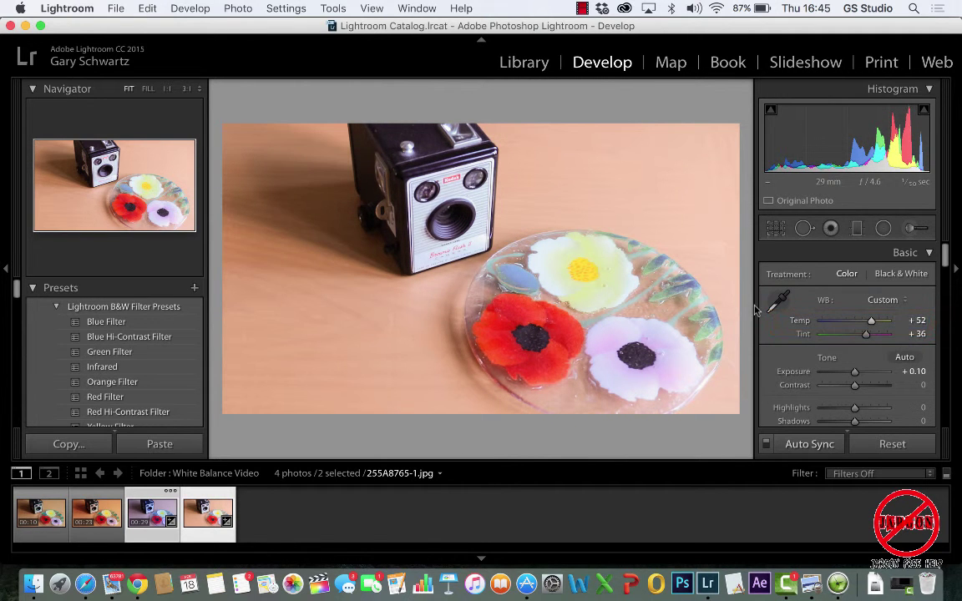
Resample white balance on the white flower and grey background, then warm it to Temp +57, Tint −3
click(786, 298)
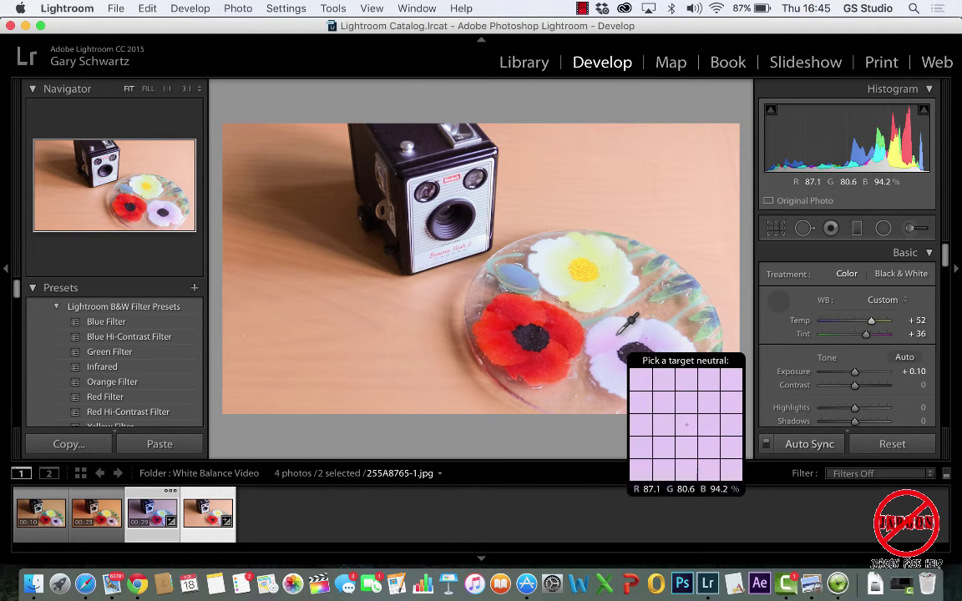
click(618, 336)
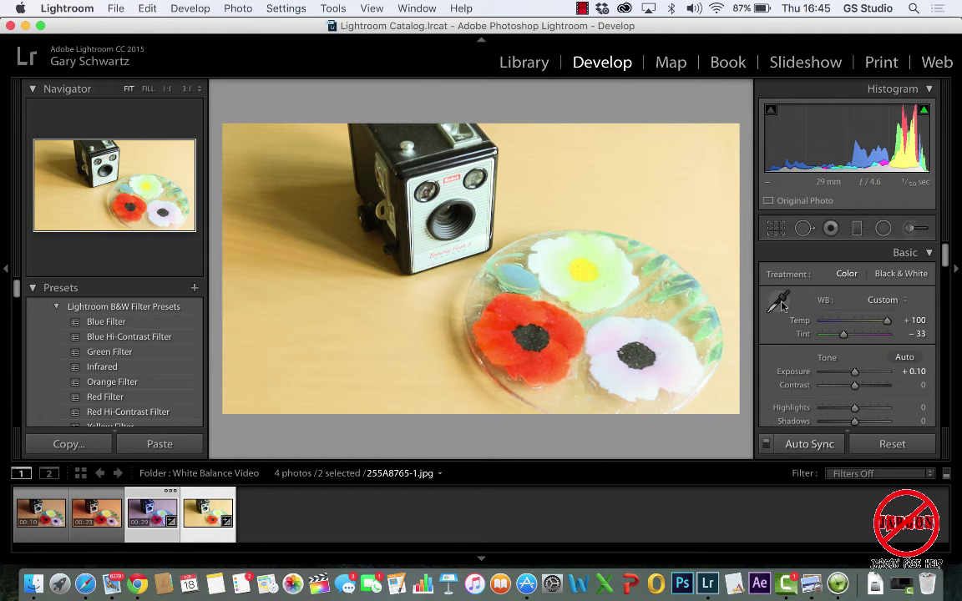
key(w)
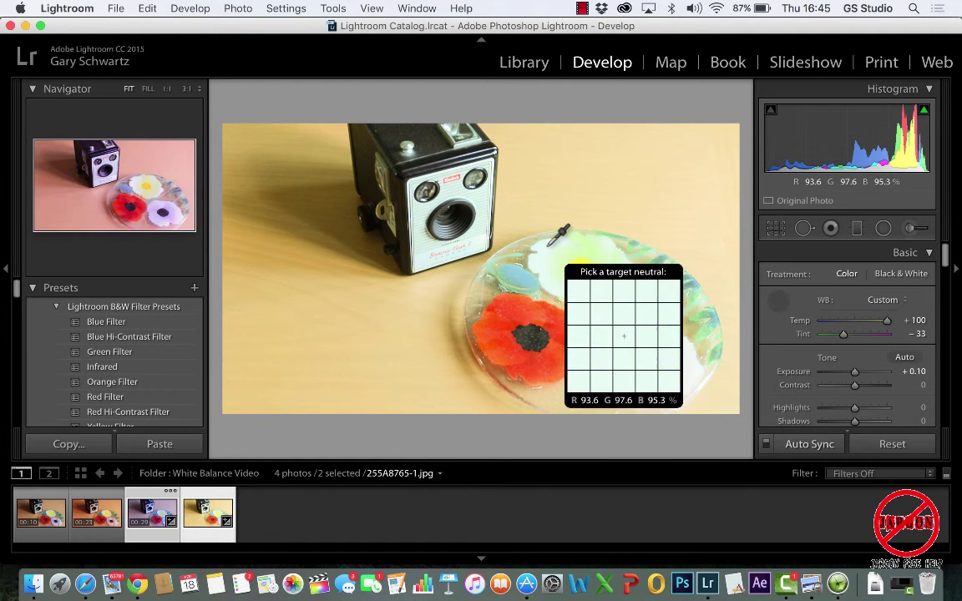
click(543, 212)
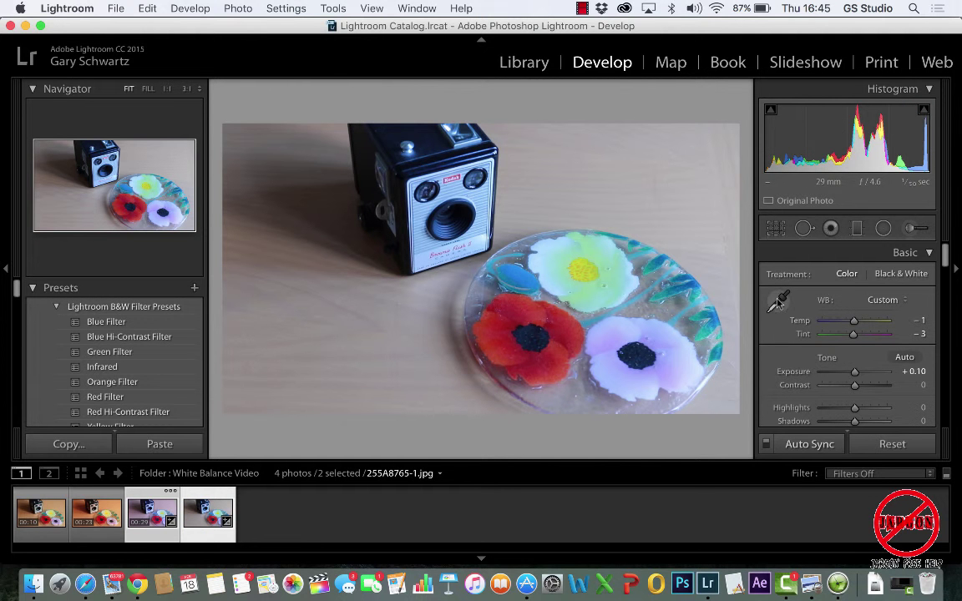
drag(856, 325, 876, 325)
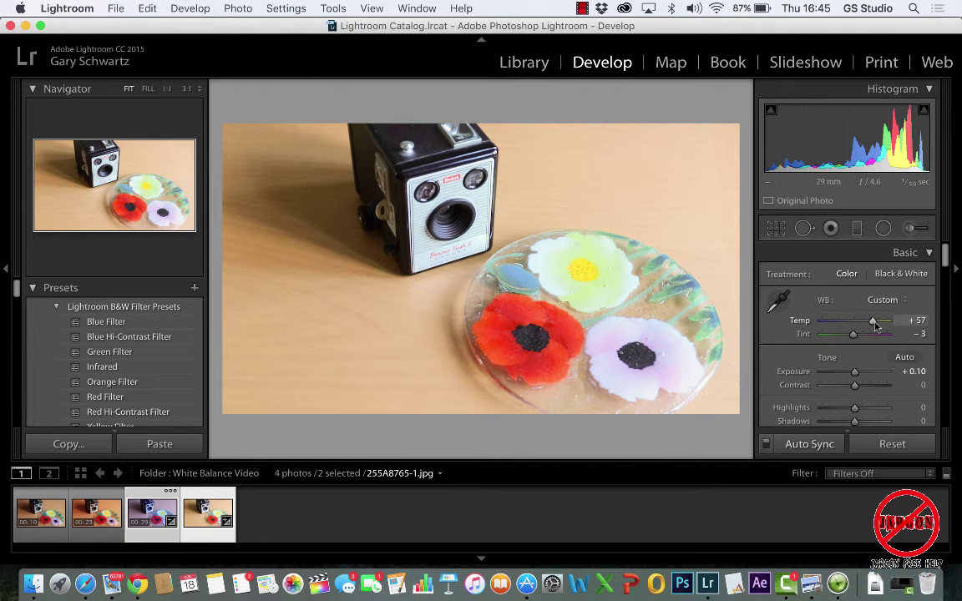
In Library, scrub the clip to the grey card at 00:18 and capture it as 255A8765-2.jpg
click(520, 64)
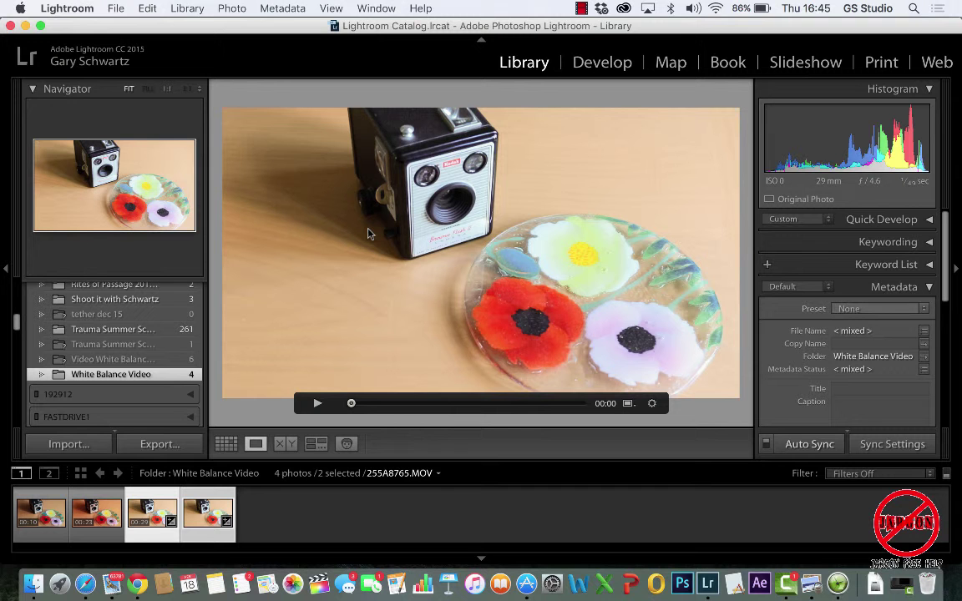
click(318, 405)
click(317, 405)
drag(352, 405, 500, 411)
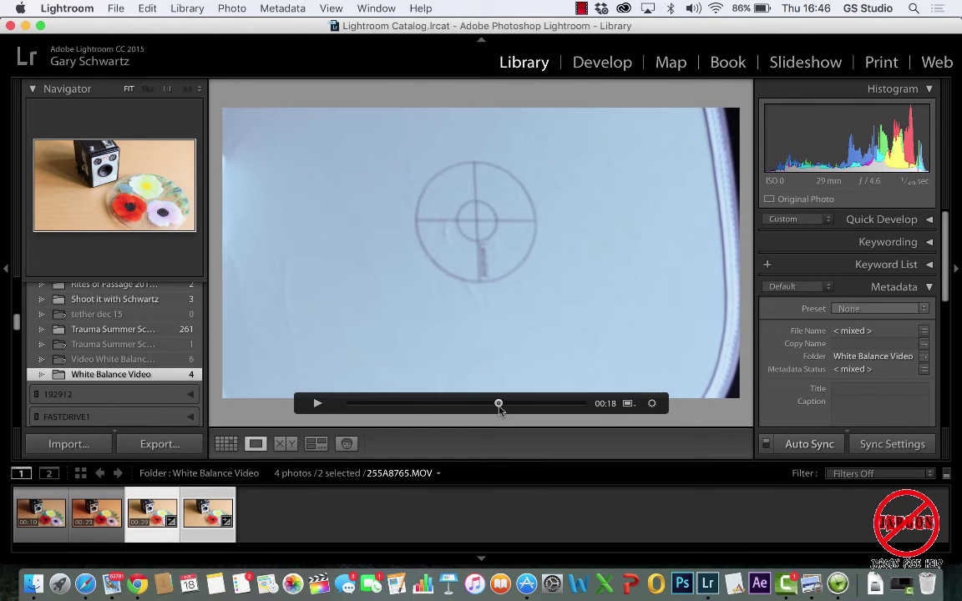
click(629, 404)
click(637, 423)
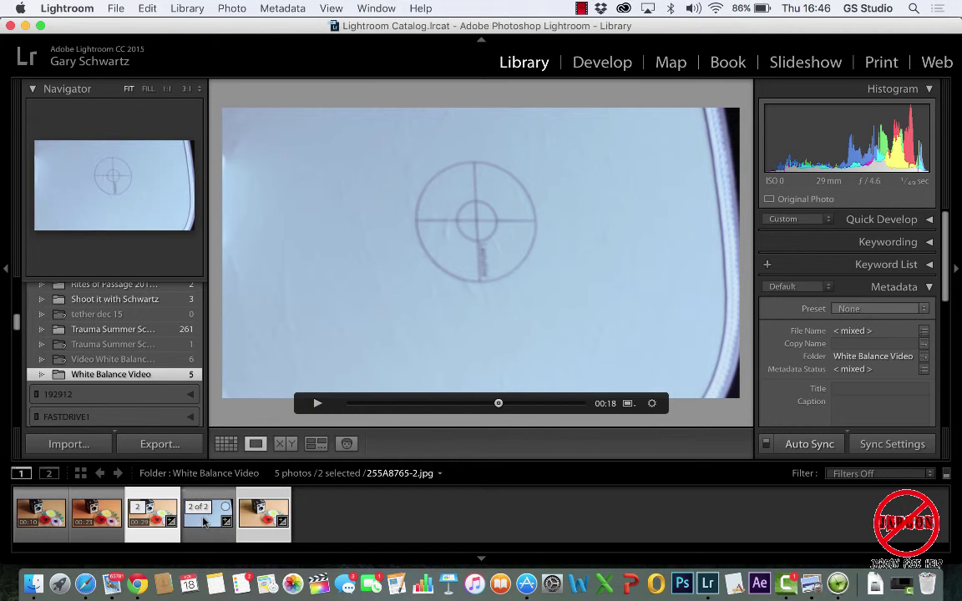
Open the grey-card still in Develop and unstack the video from its captured frames
click(203, 522)
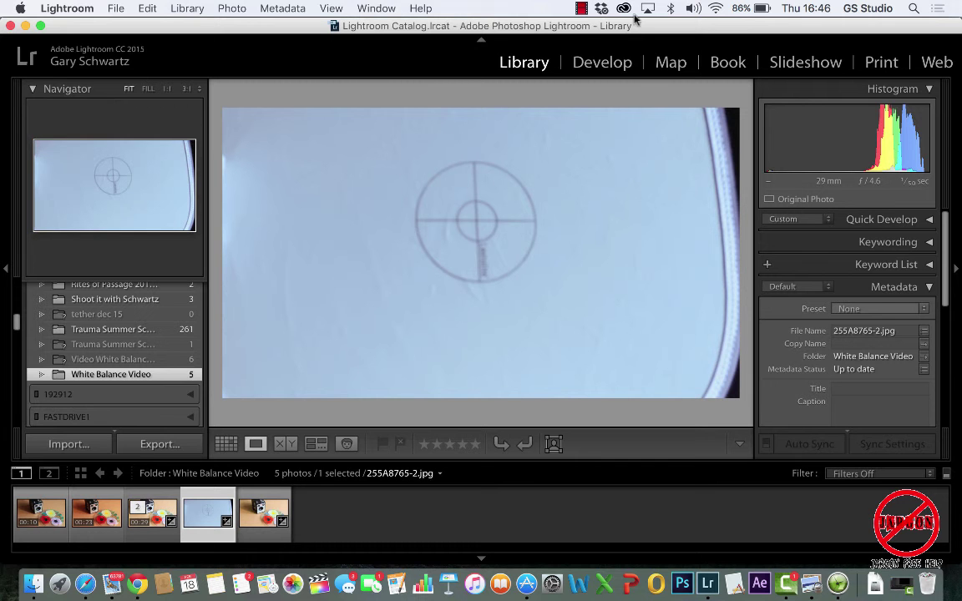
click(614, 67)
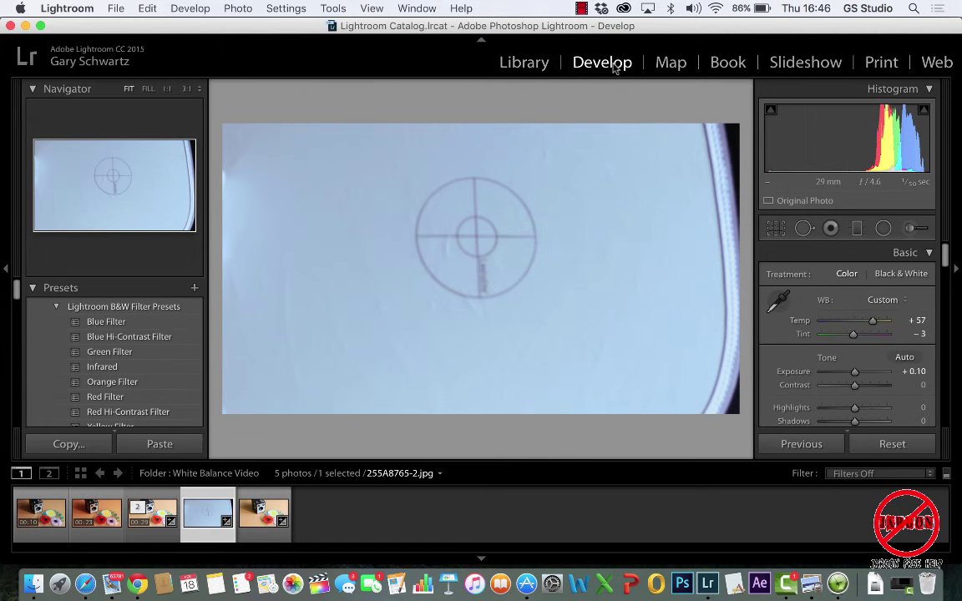
click(154, 513)
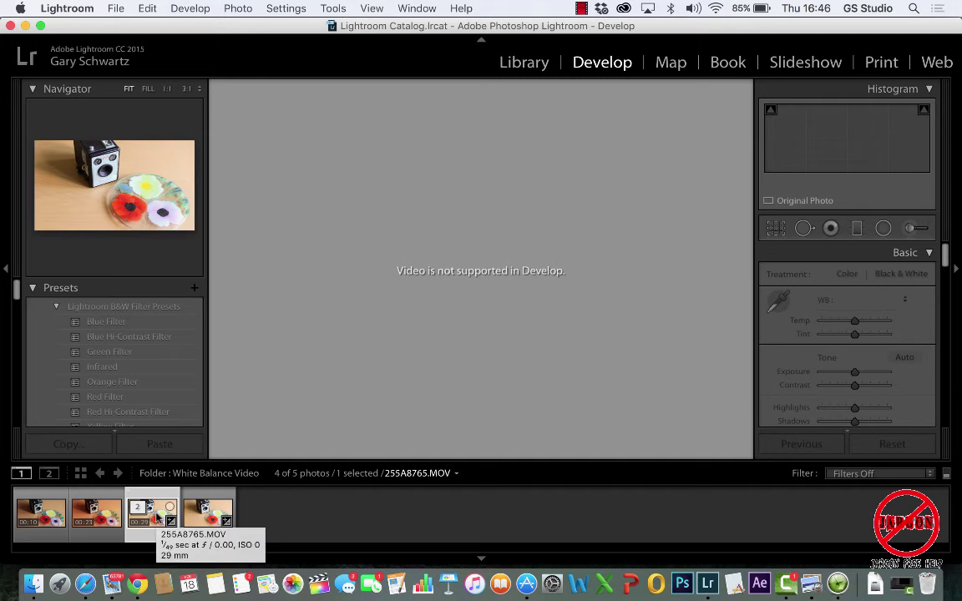
right_click(156, 517)
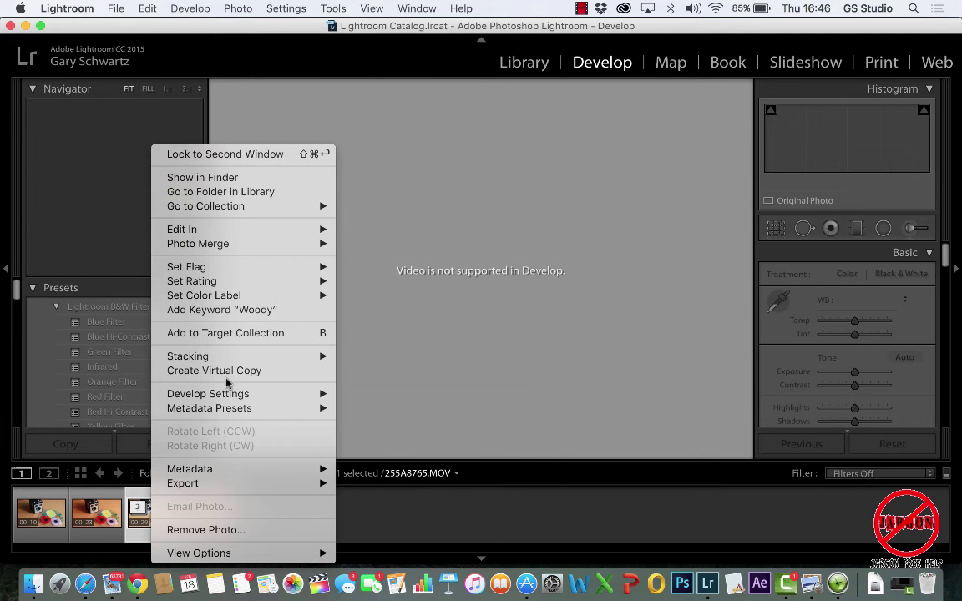
mouse_move(213, 357)
click(371, 371)
Select the grey-card still with the MOV and sample the grey card, giving Temp +100, Tint +30
click(257, 516)
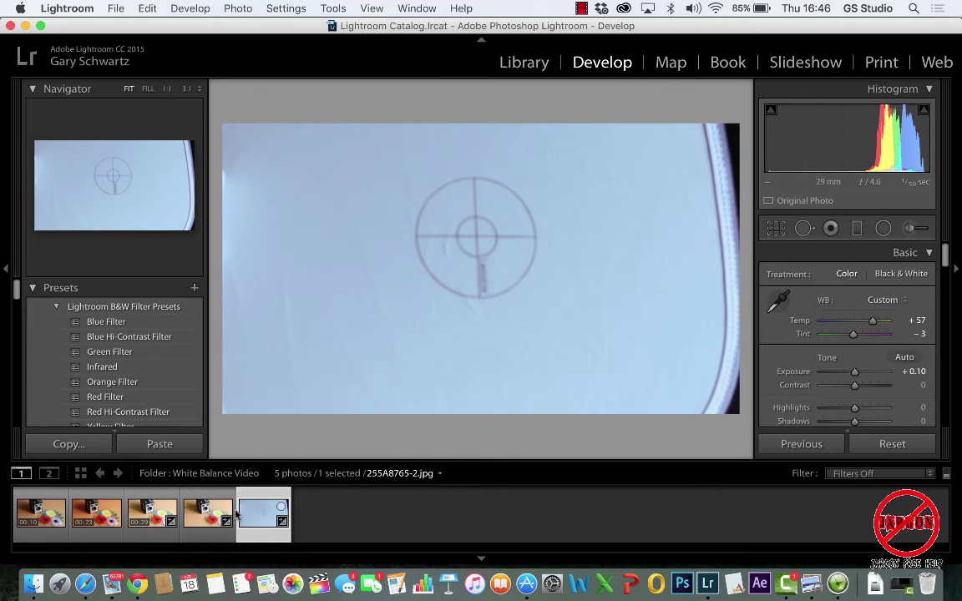
super+click(158, 511)
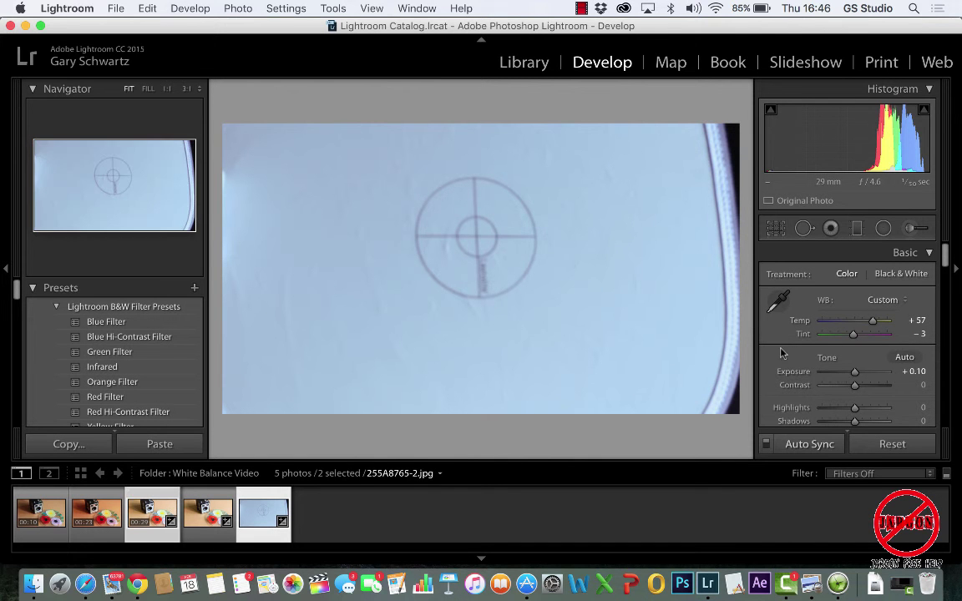
click(781, 301)
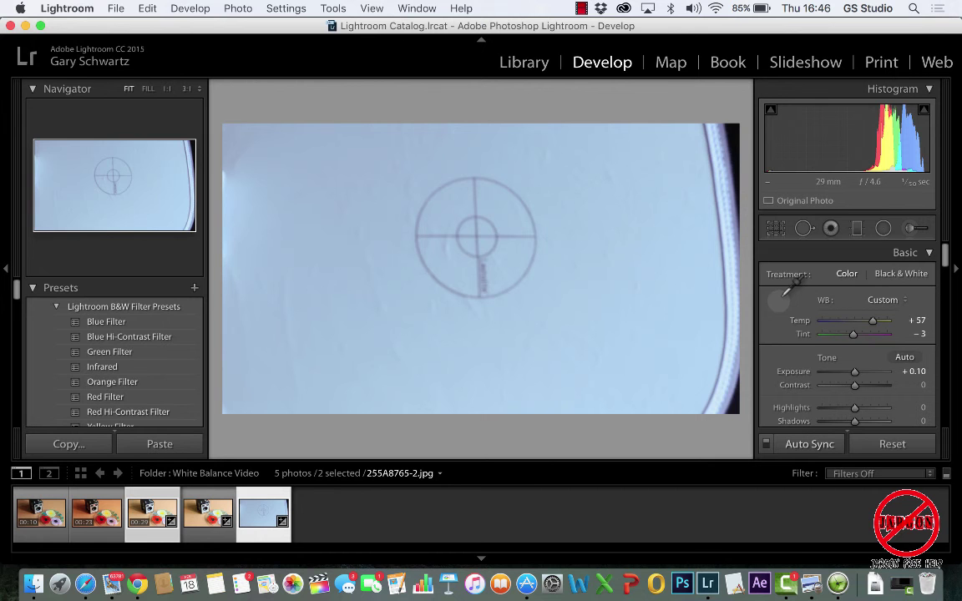
click(630, 267)
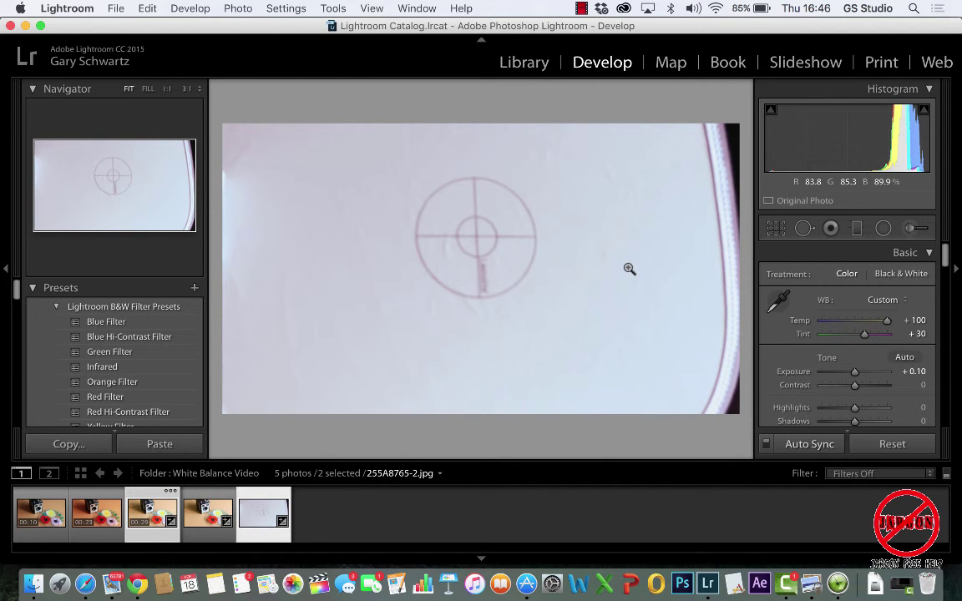
Back in Library, compare with 255A8765-1.jpg, then show 255A8765.MOV alone with its synced white balance
click(524, 63)
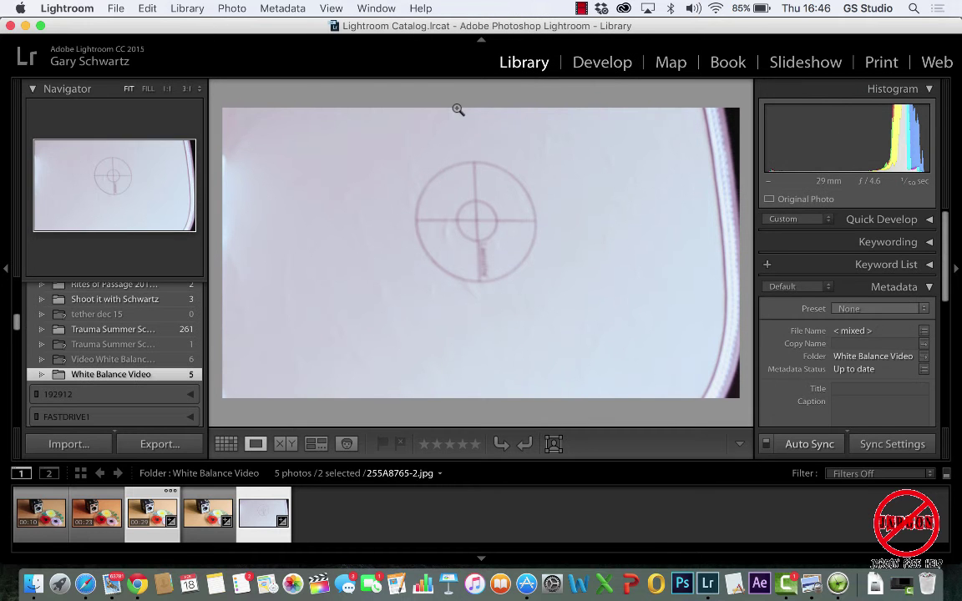
click(155, 520)
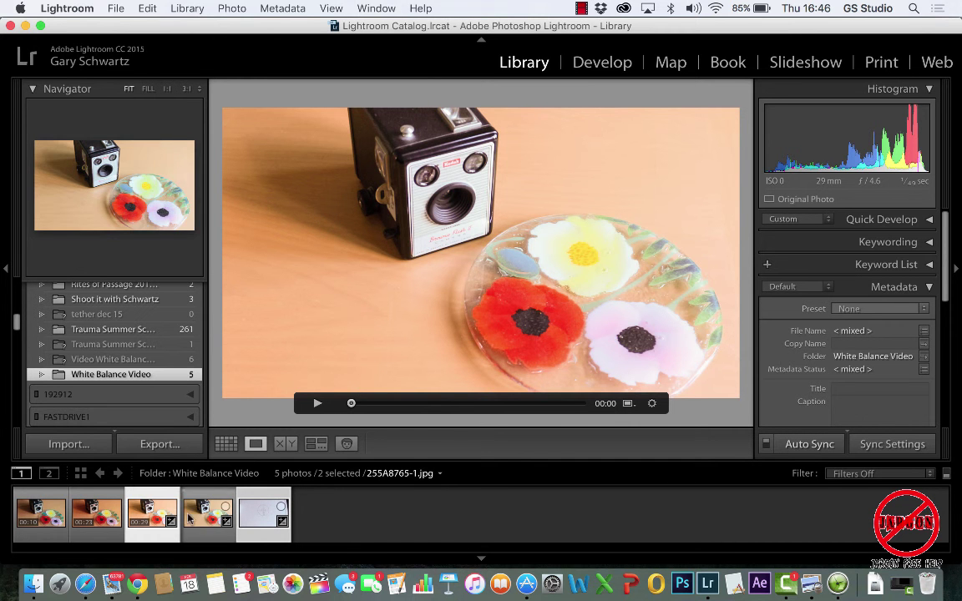
click(207, 511)
click(144, 515)
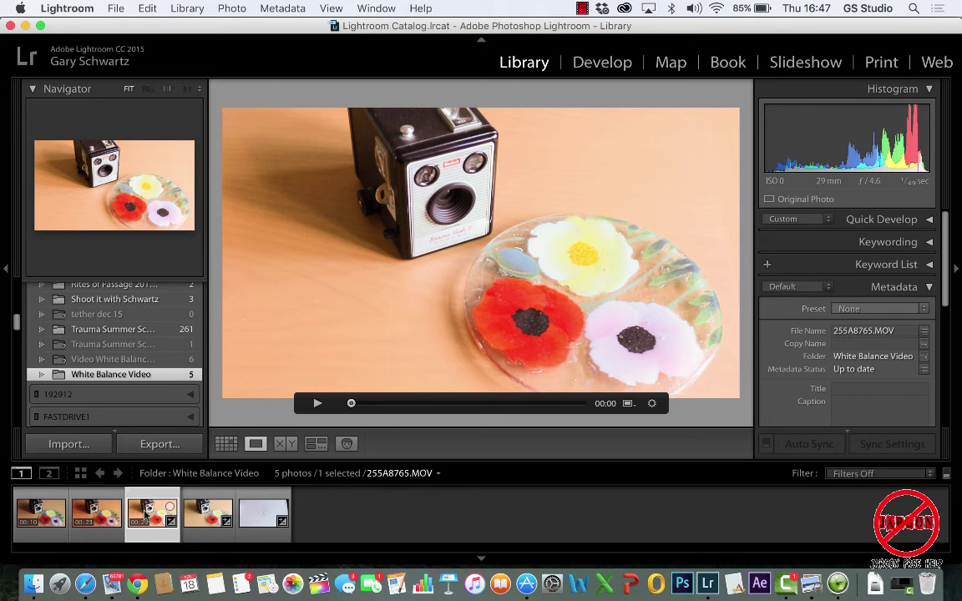
Open the Export One File dialog for 255A8765.MOV and scroll down to the Video settings
click(118, 8)
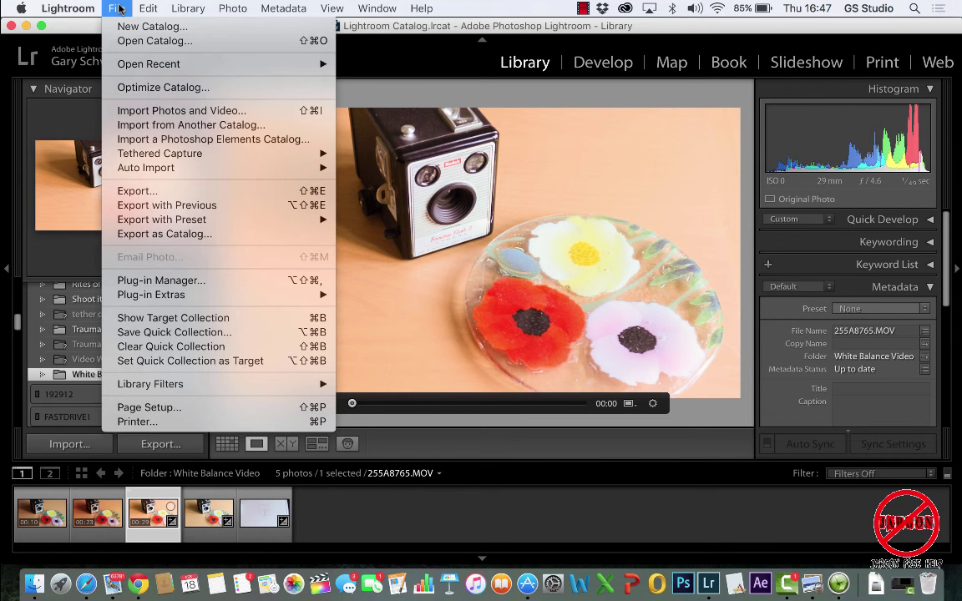
click(142, 192)
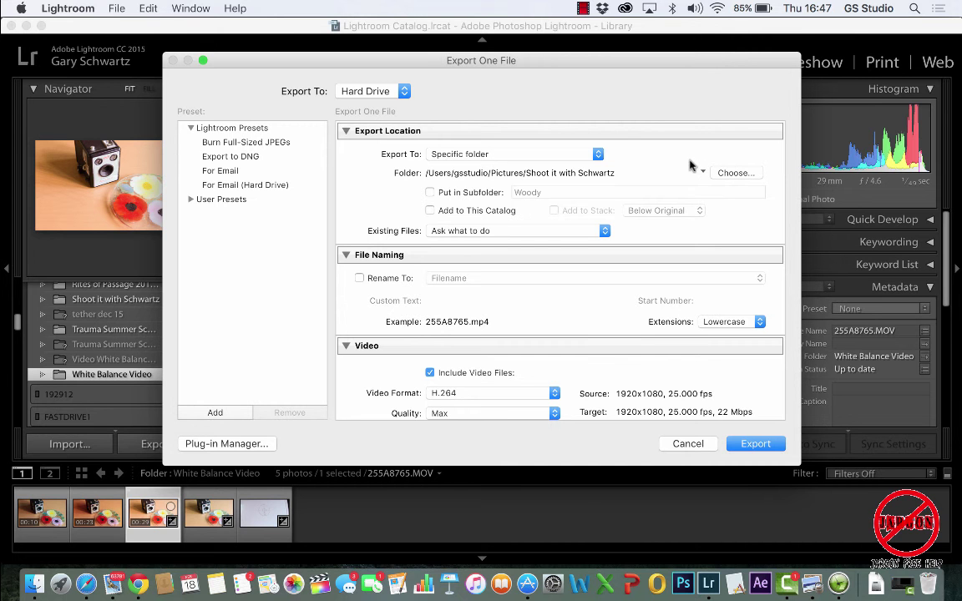
scroll(489, 300, down, 5)
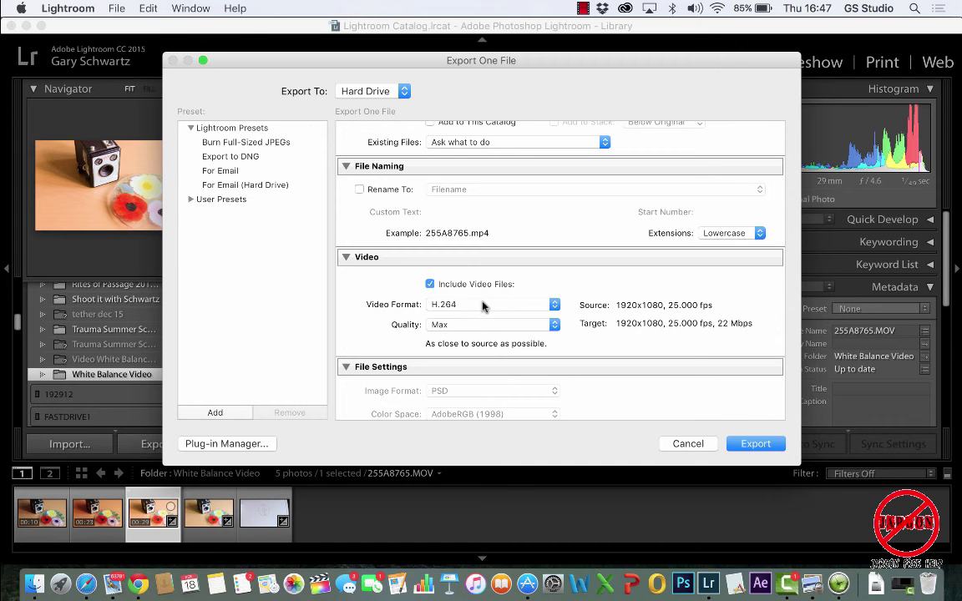
Set the video format to H.264 with Max quality, producing 255A8765.mp4
click(484, 306)
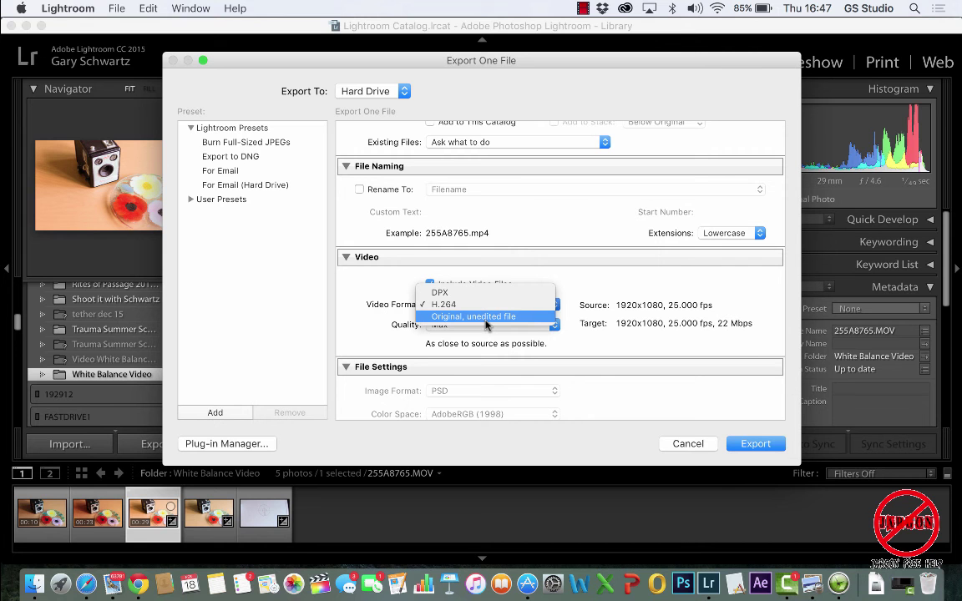
click(486, 318)
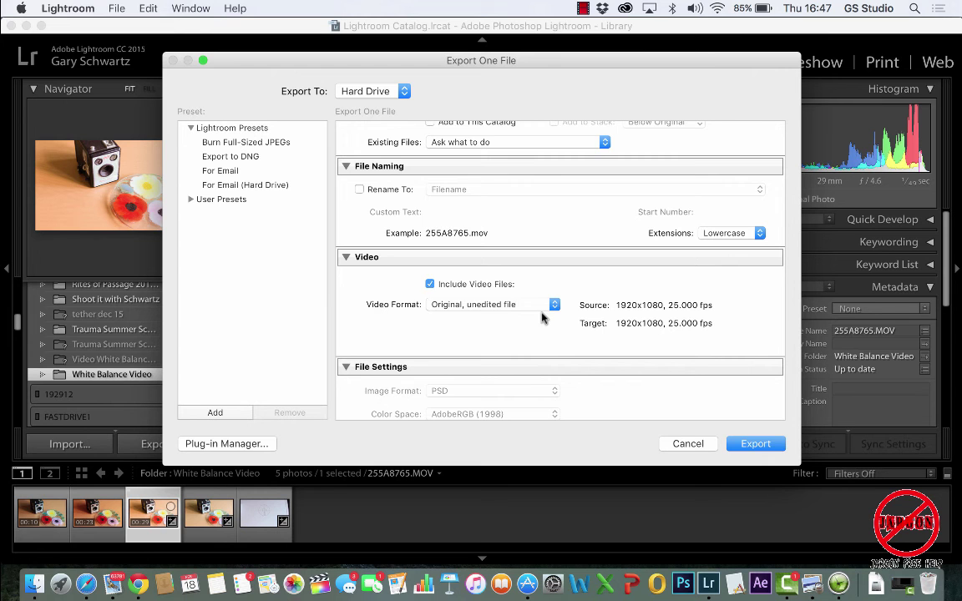
click(544, 307)
click(526, 292)
click(529, 326)
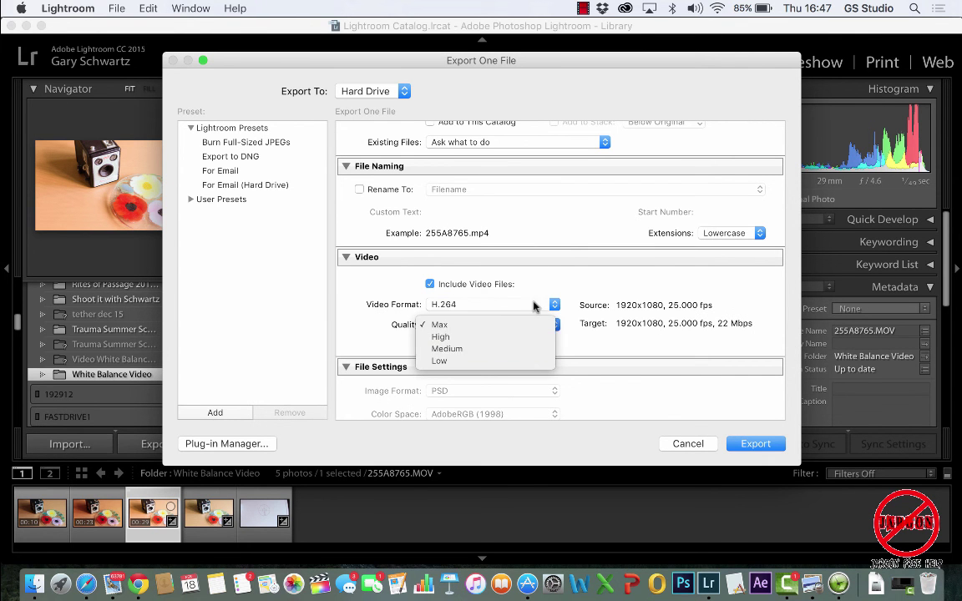
click(554, 307)
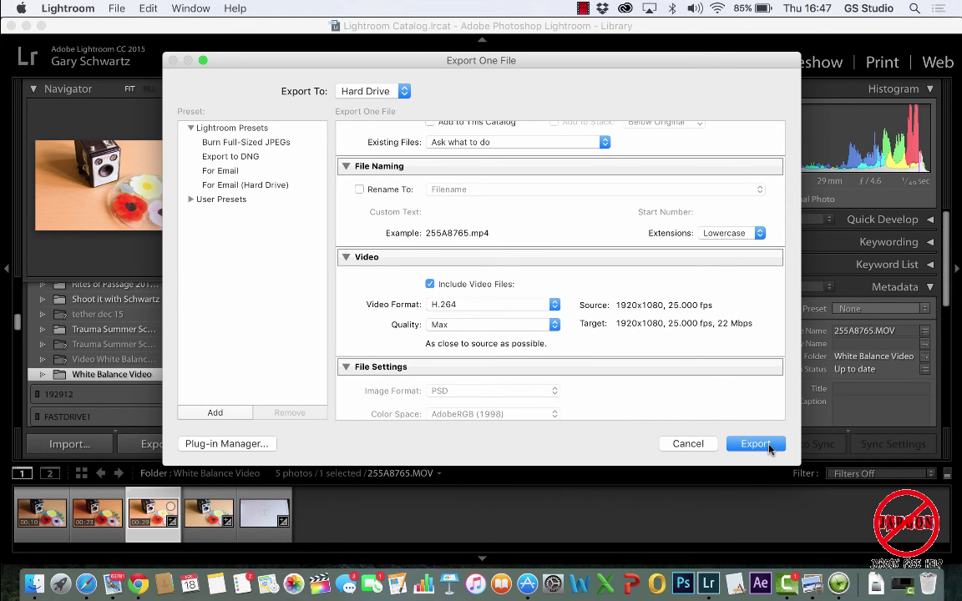
Start exporting 255A8765.MOV as one H.264 file and let the progress bar run
click(755, 444)
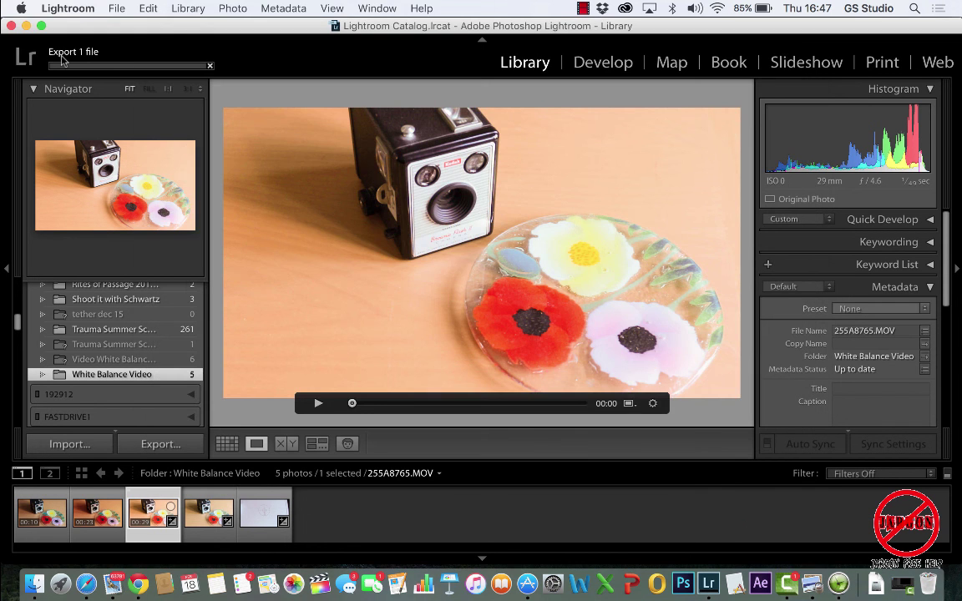